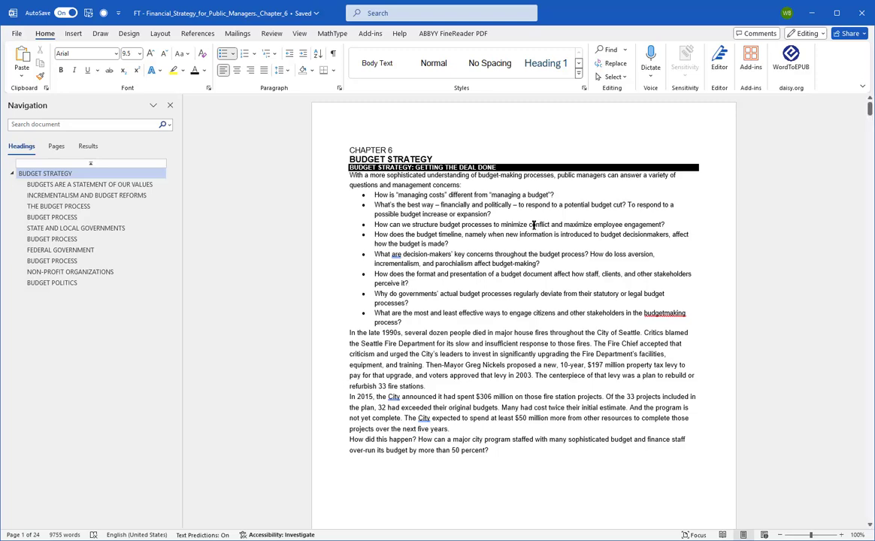
# Step: Set the font size of the entire document's text to 7
pyautogui.hotkey('ctrl', 'a')
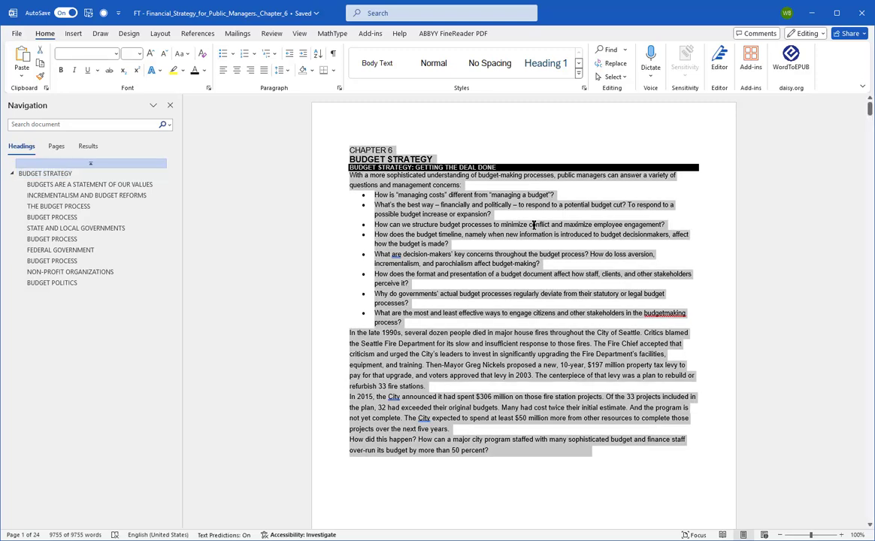
pyautogui.rightClick(533, 224)
pyautogui.click(602, 191)
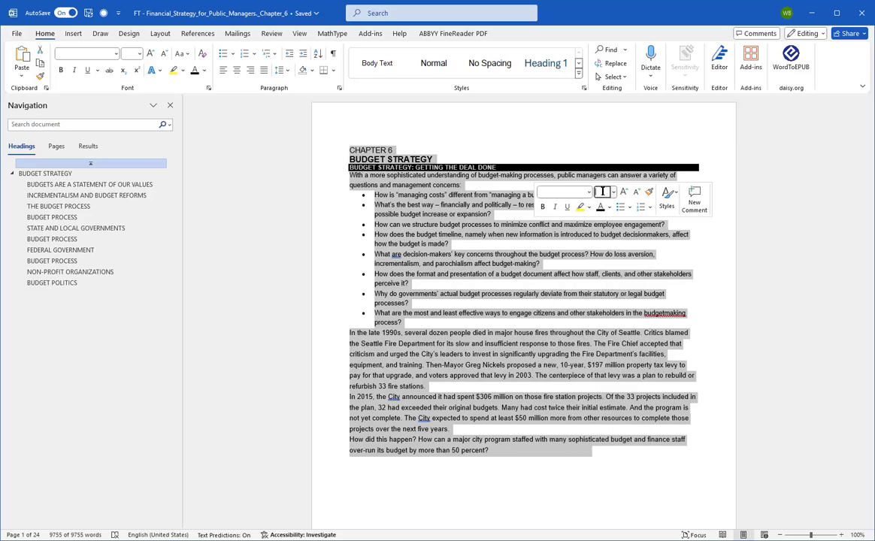
pyautogui.write('7')
pyautogui.press('Return')
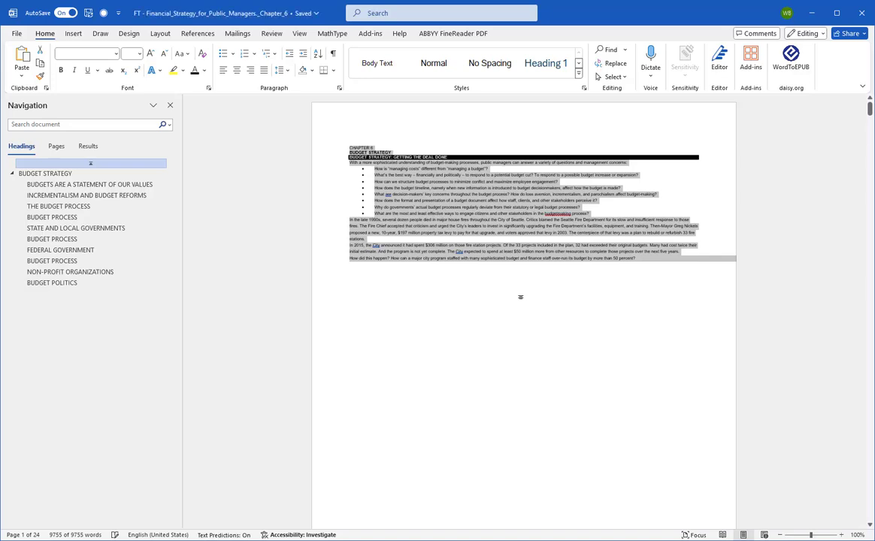
# Step: Apply the Narrow margin preset with 0.5" on all sides, and deselect the text
pyautogui.click(160, 33)
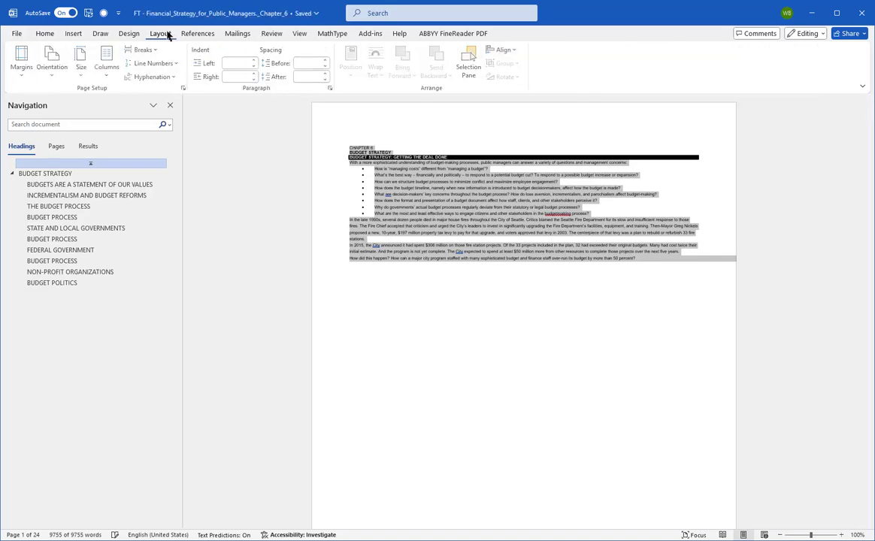
pyautogui.click(17, 66)
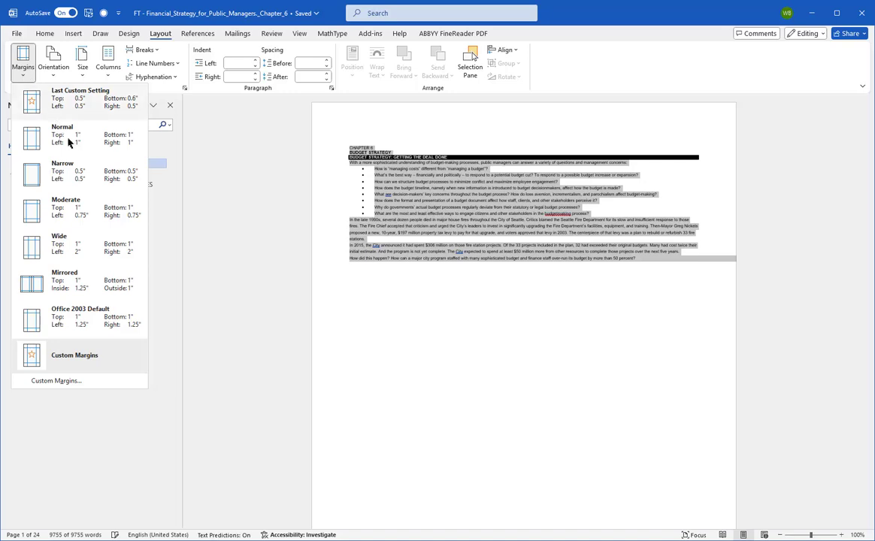
pyautogui.click(78, 171)
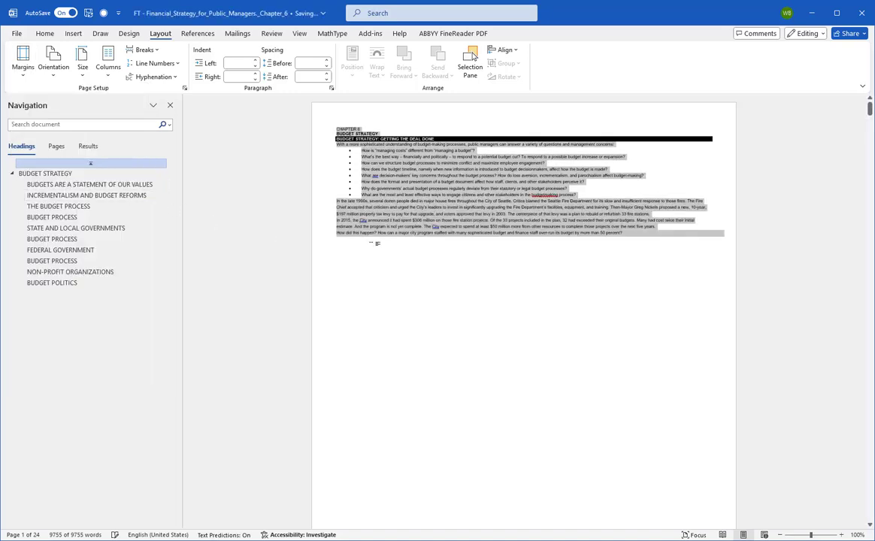
pyautogui.click(390, 245)
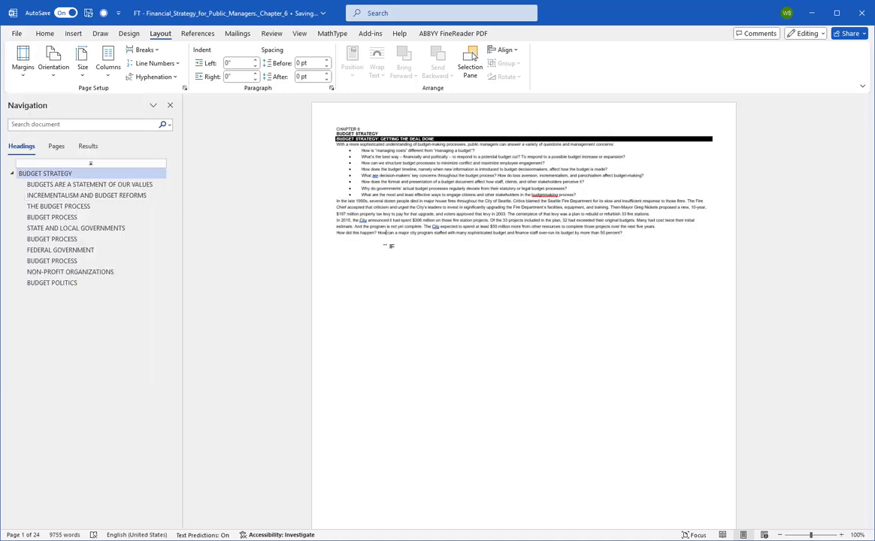
# Step: Show the page thumbnails in the navigation pane and set the page numbering to start at 213
pyautogui.click(63, 148)
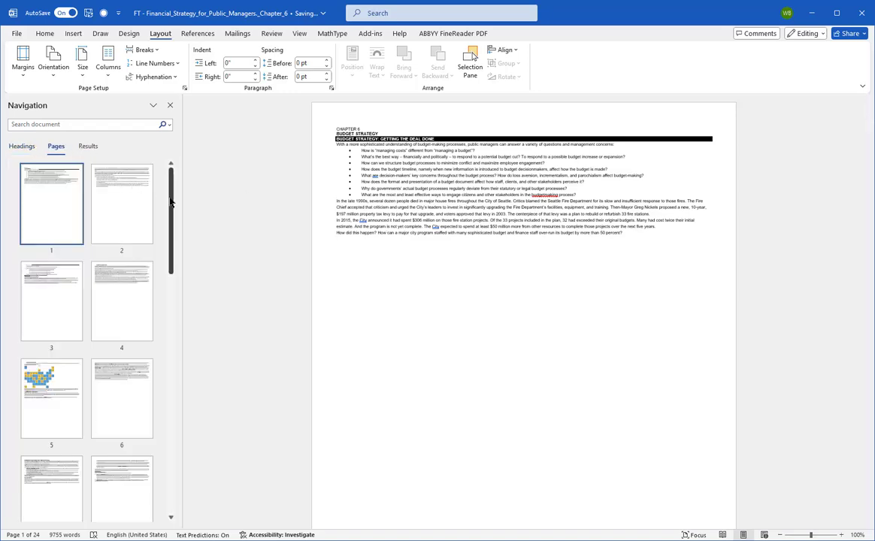
pyautogui.moveTo(172, 199); pyautogui.dragTo(187, 471)
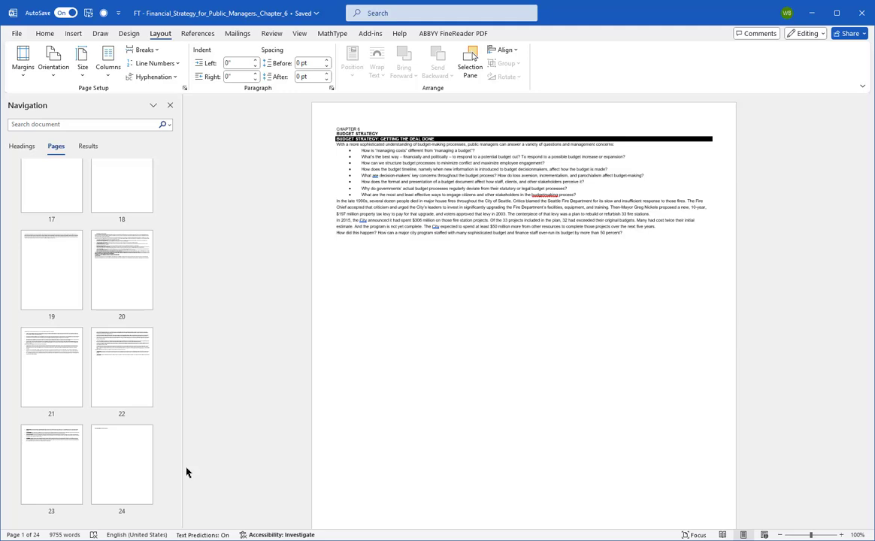
pyautogui.click(75, 34)
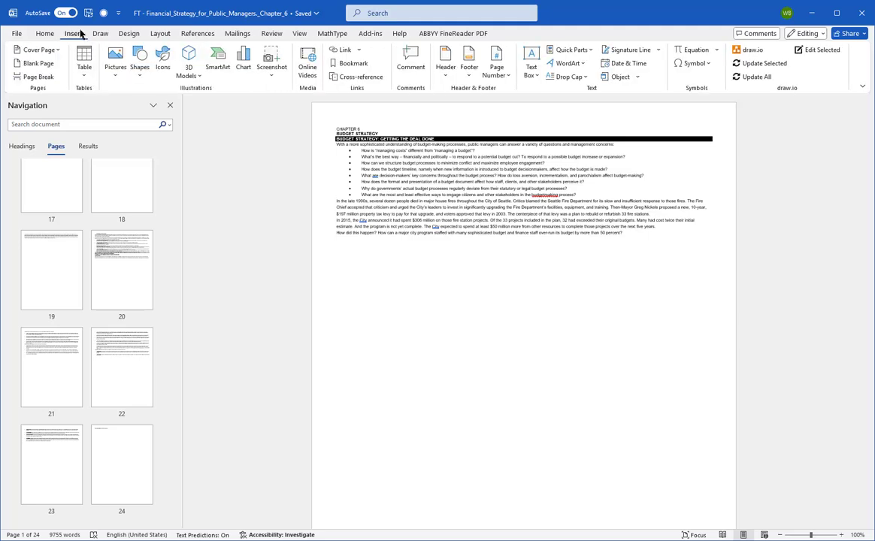
pyautogui.click(502, 59)
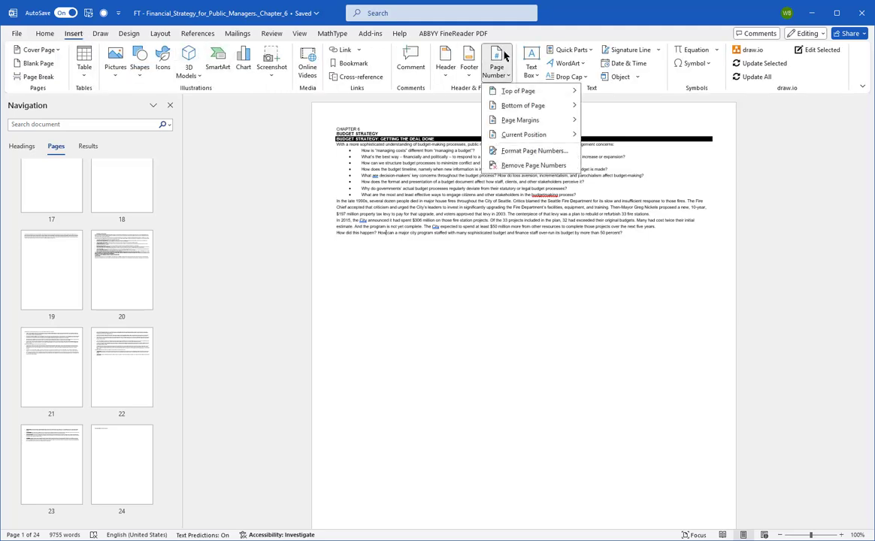
pyautogui.click(518, 151)
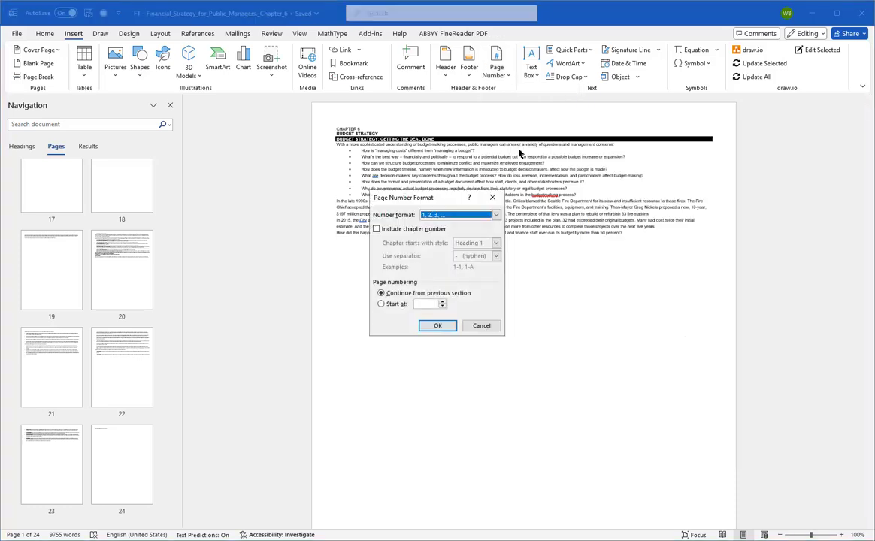
pyautogui.click(420, 303)
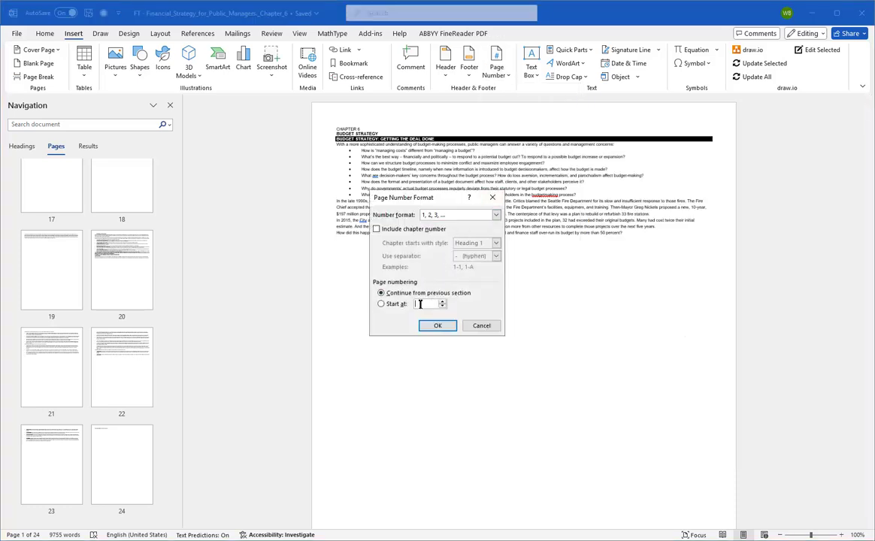
pyautogui.write('213')
pyautogui.press('Return')
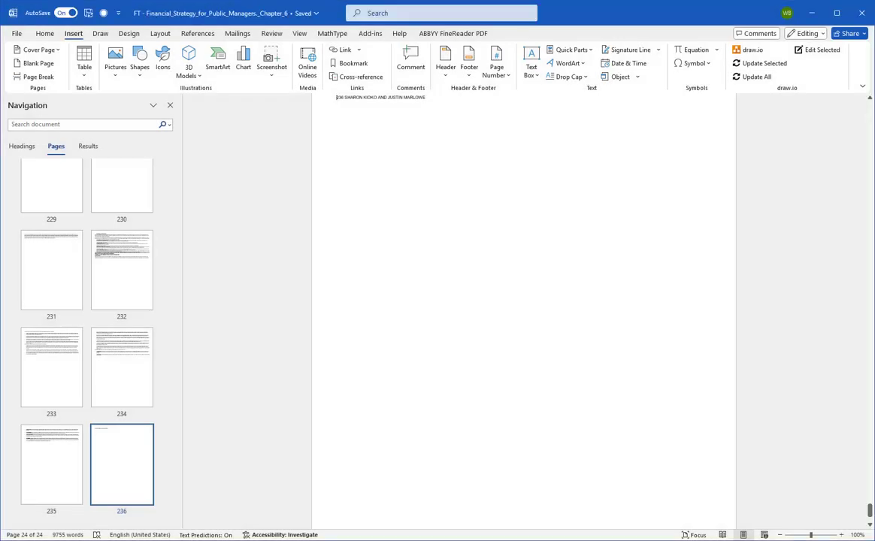
# Step: Open the macro APageNumberingMacro for editing in the Visual Basic editor
pyautogui.click(300, 34)
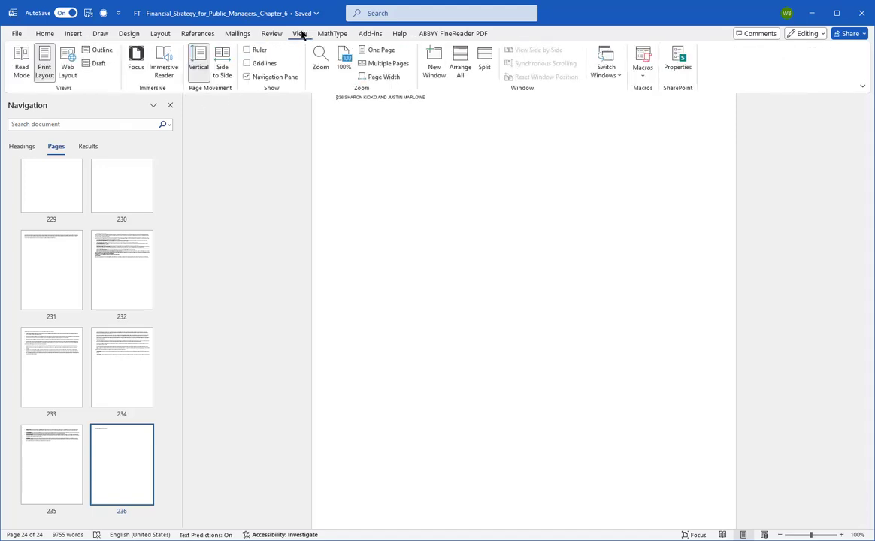
pyautogui.click(643, 56)
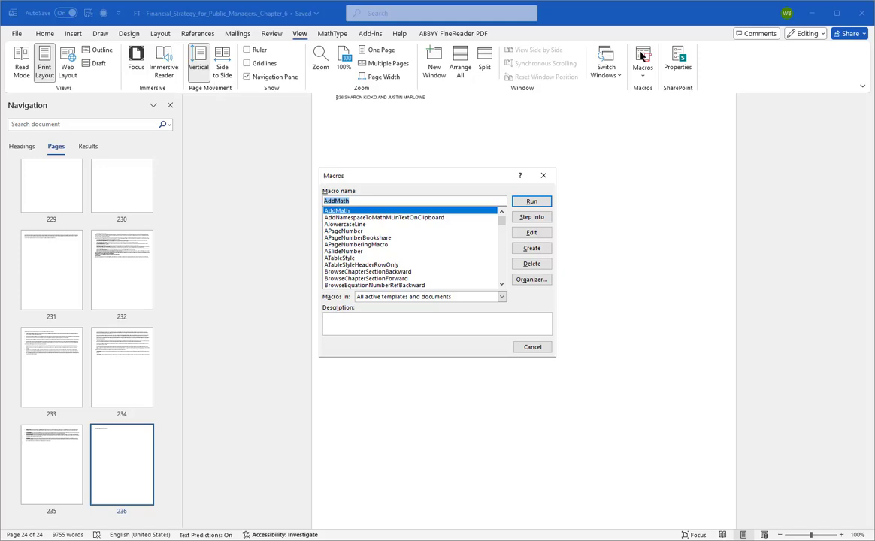
pyautogui.write('APageNumberingMacro')
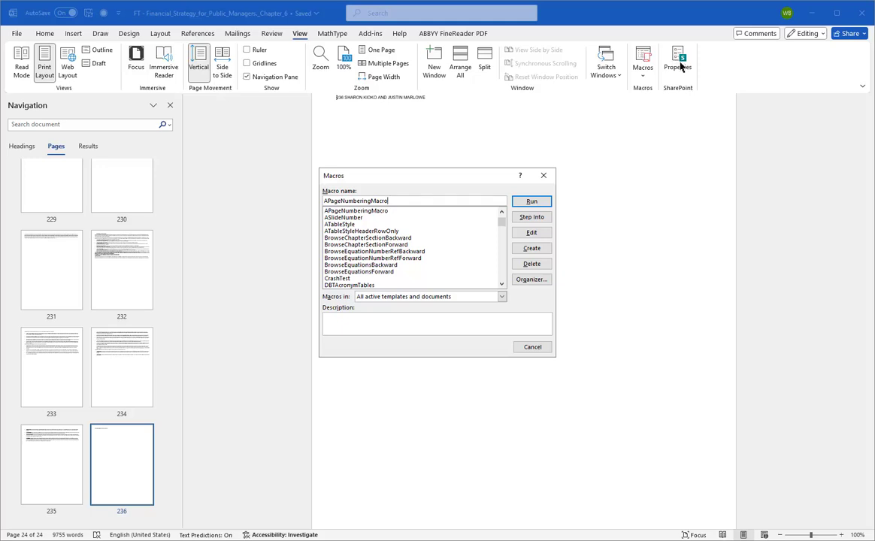
pyautogui.click(531, 232)
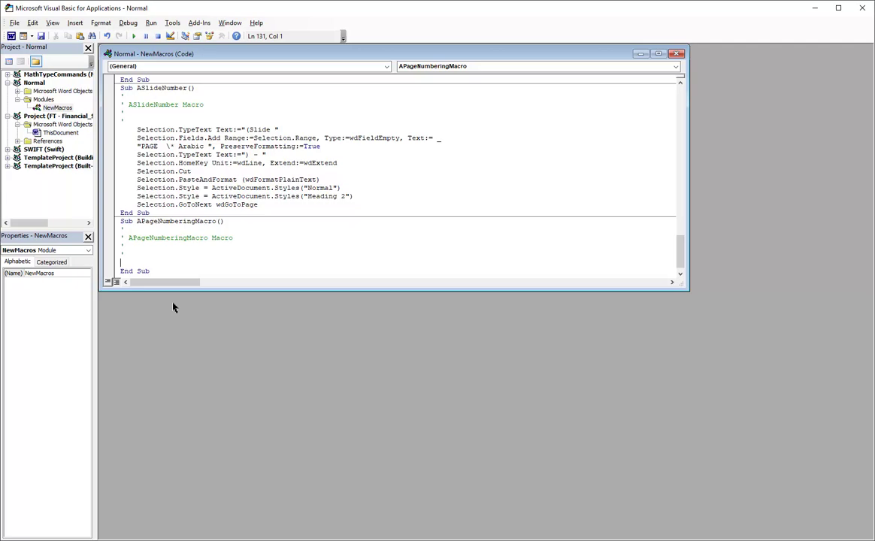
# Step: Copy the APageNumber code through End Sub over the empty body and End Sub of APageNumberingMacro, and return to the Word document
pyautogui.moveTo(680, 245); pyautogui.dragTo(690, 87)
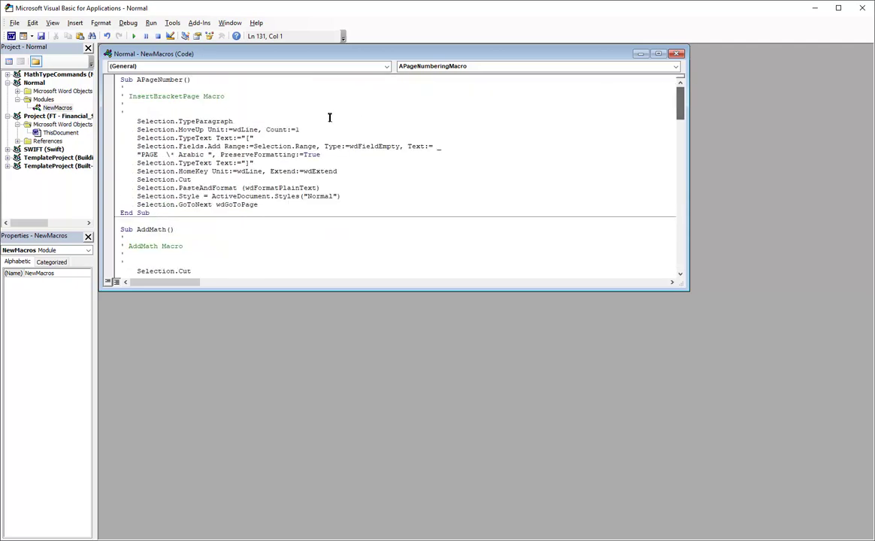
pyautogui.moveTo(151, 213); pyautogui.dragTo(106, 122)
pyautogui.hotkey('ctrl', 'c')
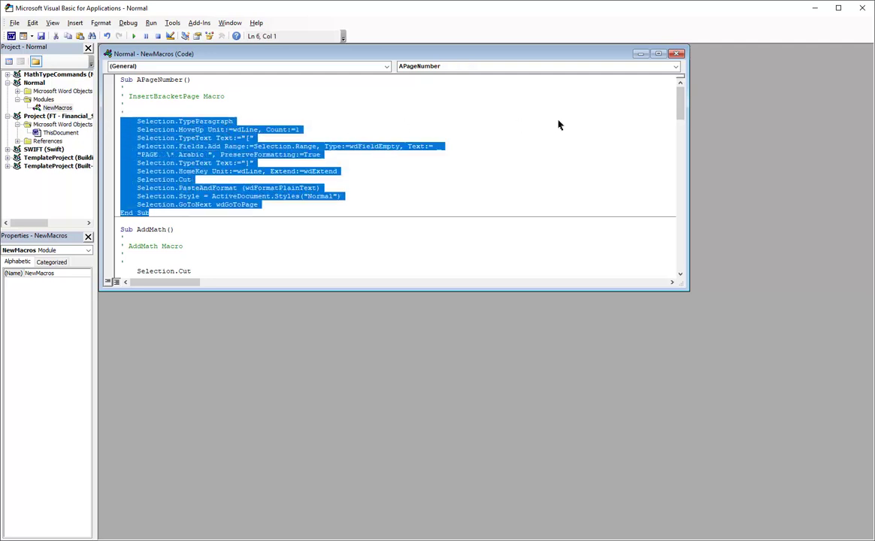
pyautogui.moveTo(680, 109); pyautogui.dragTo(680, 271)
pyautogui.click(155, 264)
pyautogui.moveTo(155, 265); pyautogui.dragTo(128, 256)
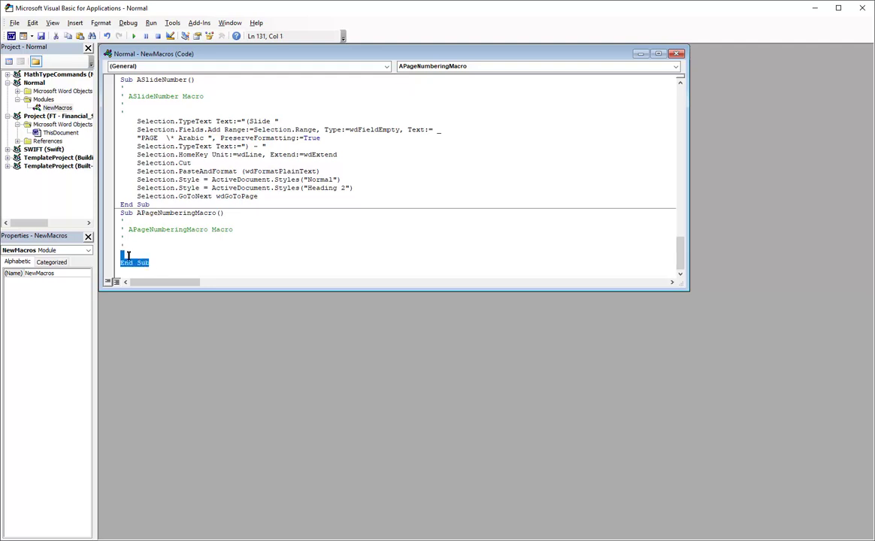
pyautogui.hotkey('ctrl', 'v')
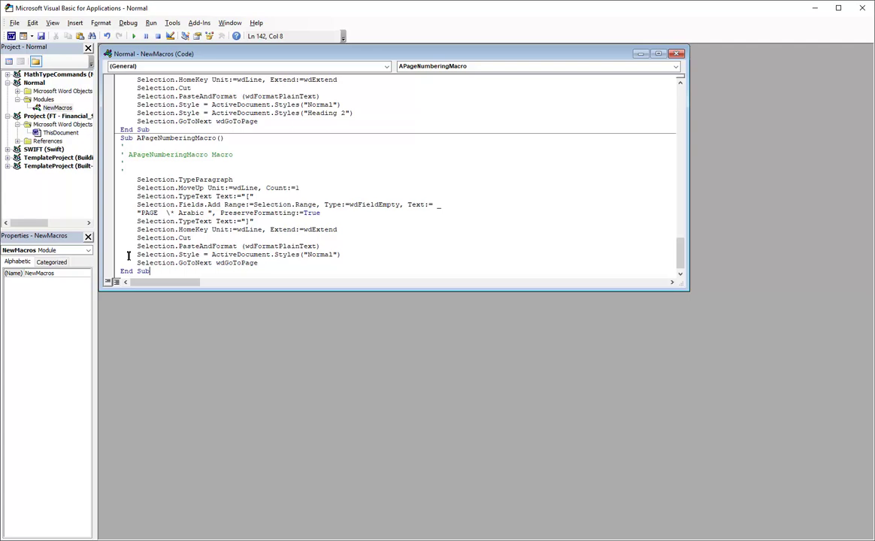
pyautogui.hotkey('alt', 'F11')
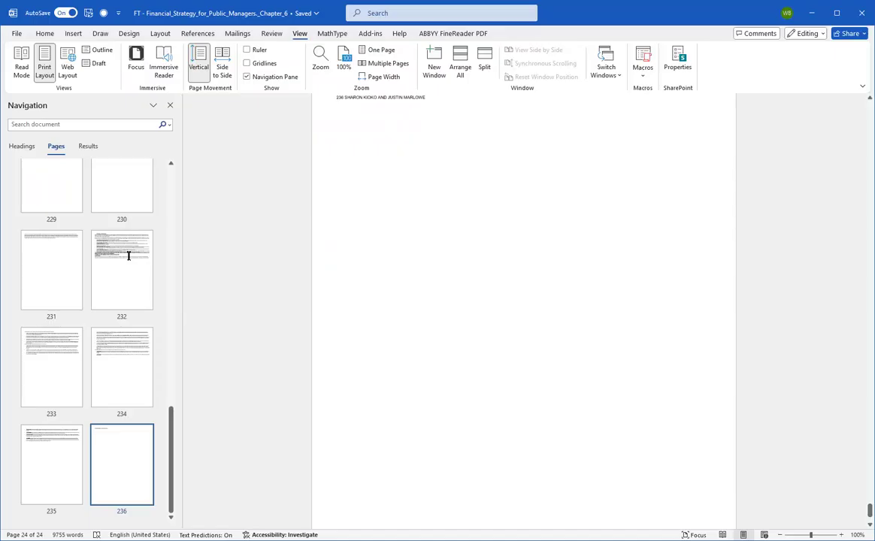
# Step: Run APageNumberingMacro at the start of page 213 and go back to that page to check it
pyautogui.scroll(8, 128, 256)
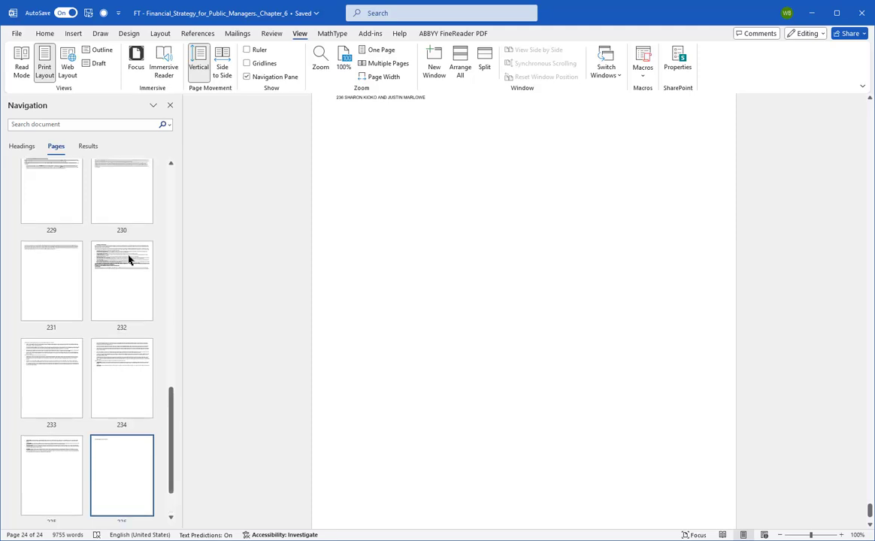
pyautogui.click(51, 204)
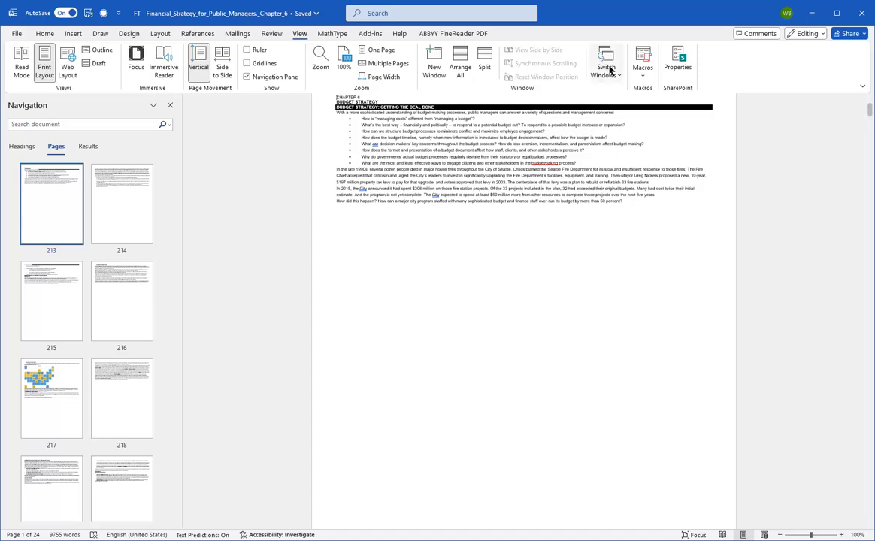
pyautogui.click(641, 57)
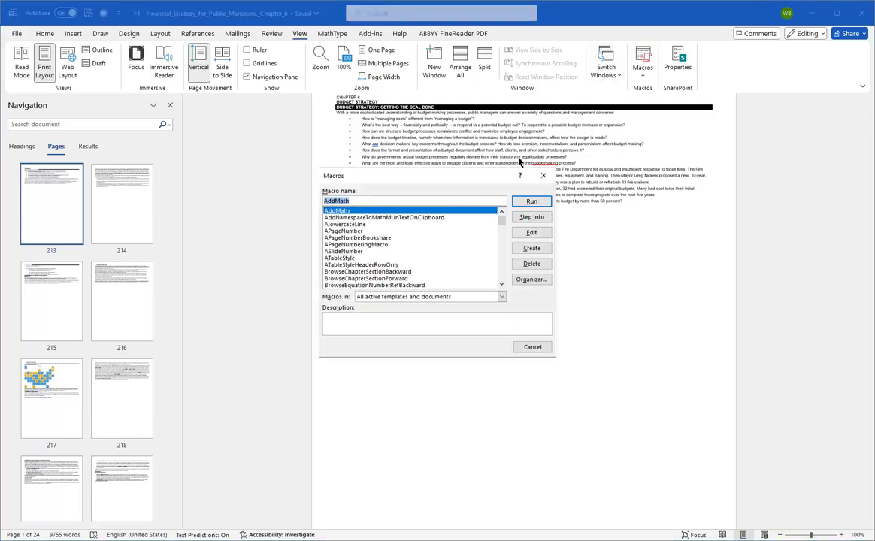
pyautogui.click(415, 244)
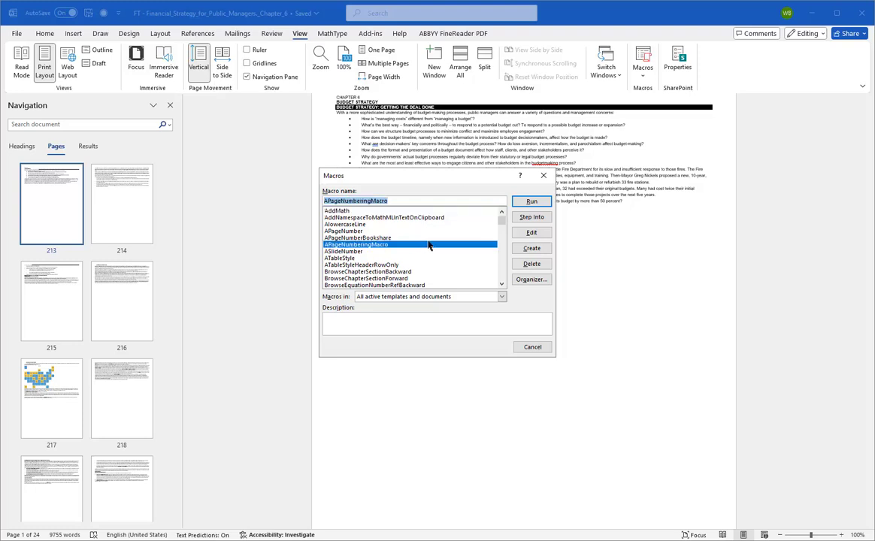
pyautogui.click(519, 202)
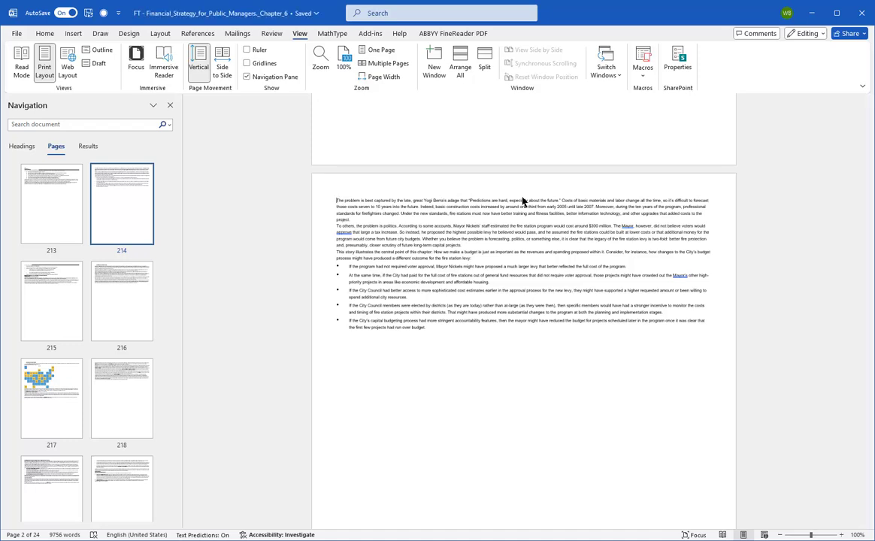
pyautogui.click(50, 205)
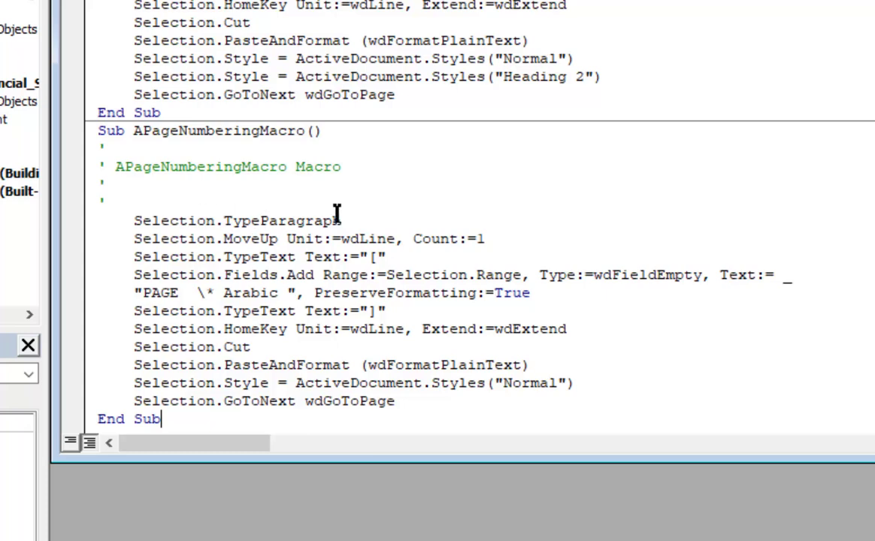
# Step: Examine the APageNumberingMacro code line by line, from the paragraph insertion to the jump to the next page
pyautogui.click(369, 222)
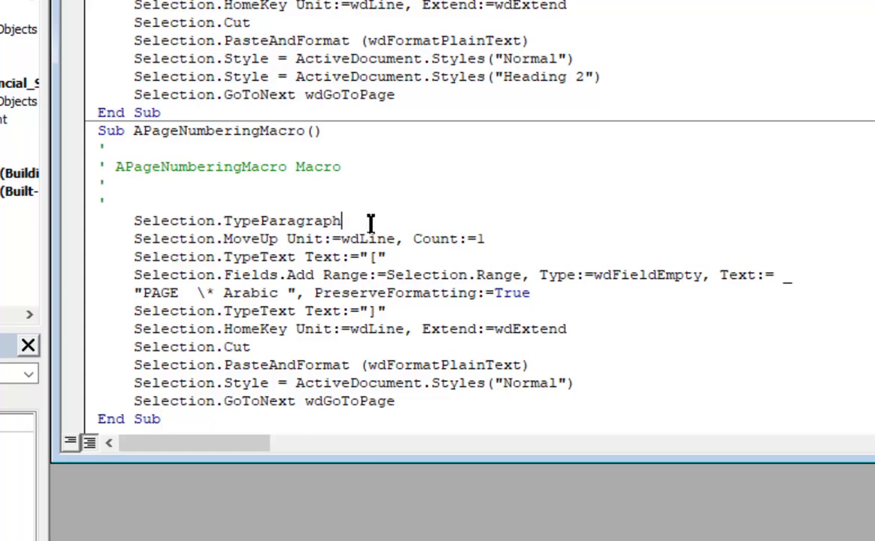
pyautogui.click(511, 238)
pyautogui.click(504, 250)
pyautogui.click(555, 287)
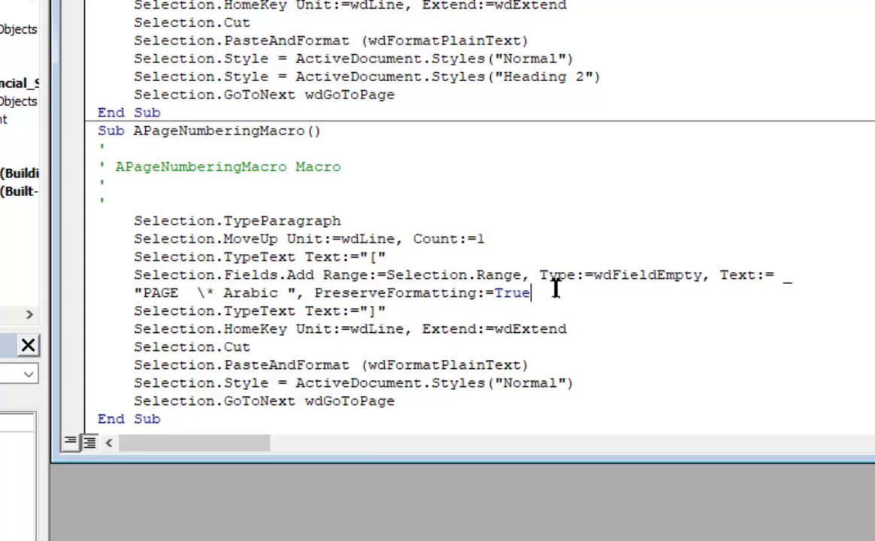
pyautogui.click(467, 311)
pyautogui.moveTo(467, 310); pyautogui.dragTo(531, 364)
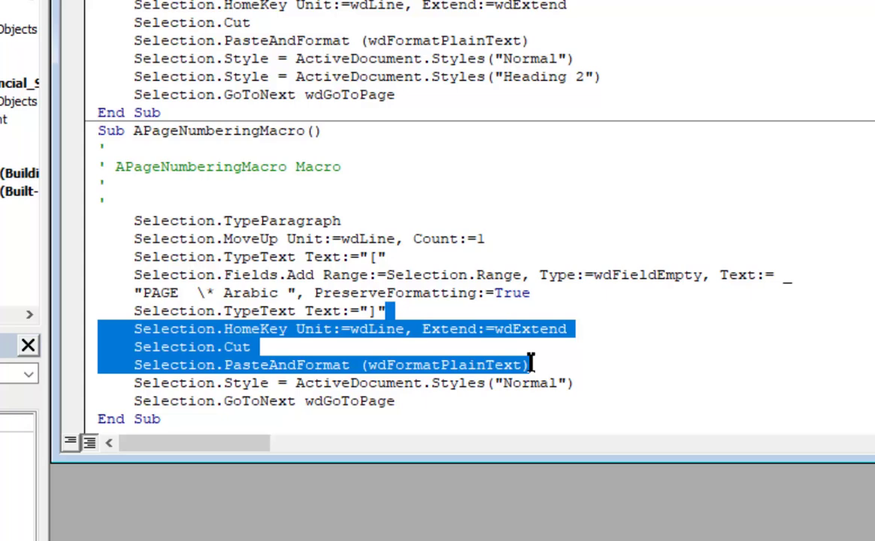
pyautogui.click(595, 376)
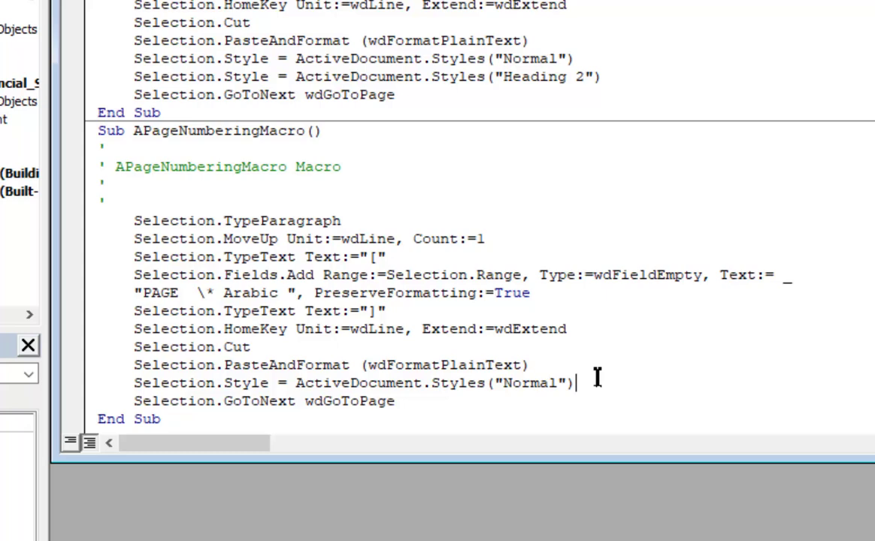
pyautogui.click(455, 405)
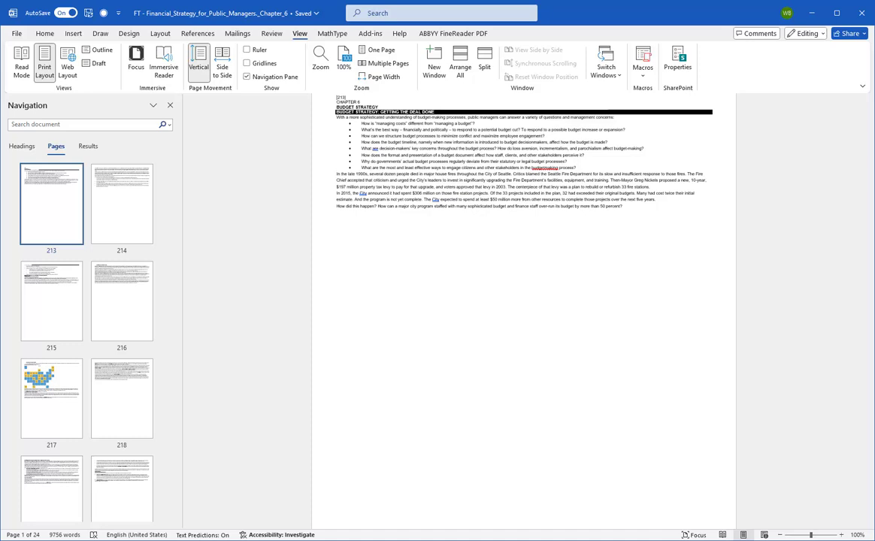
# Step: Open the keyboard shortcut customization from the ribbon settings in Word's options
pyautogui.click(17, 33)
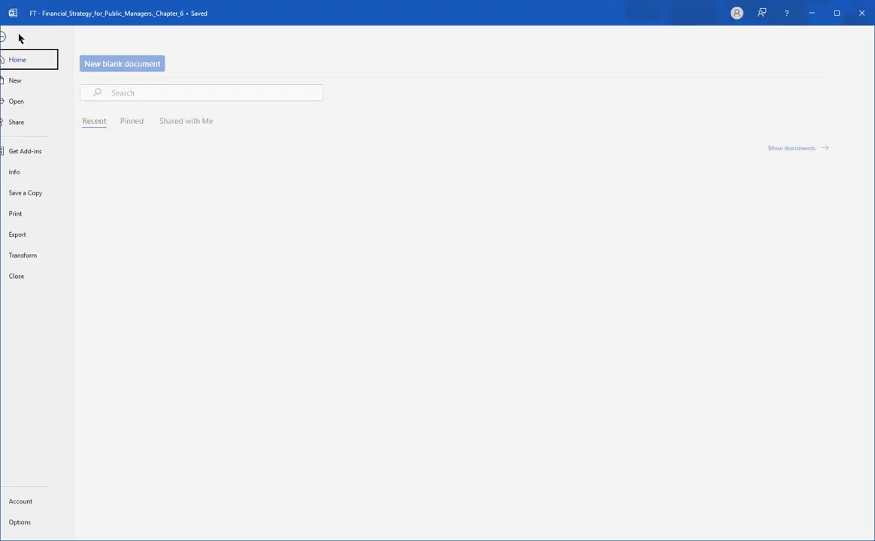
pyautogui.click(30, 521)
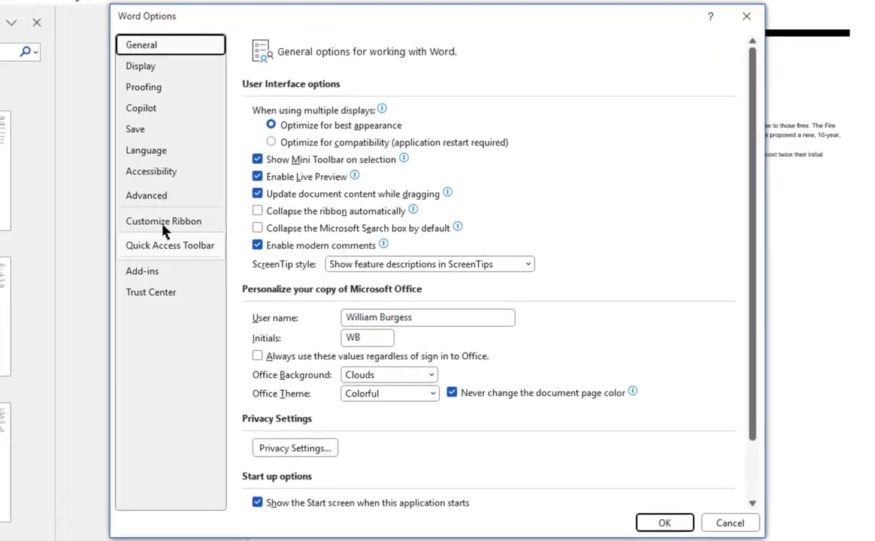
pyautogui.click(254, 238)
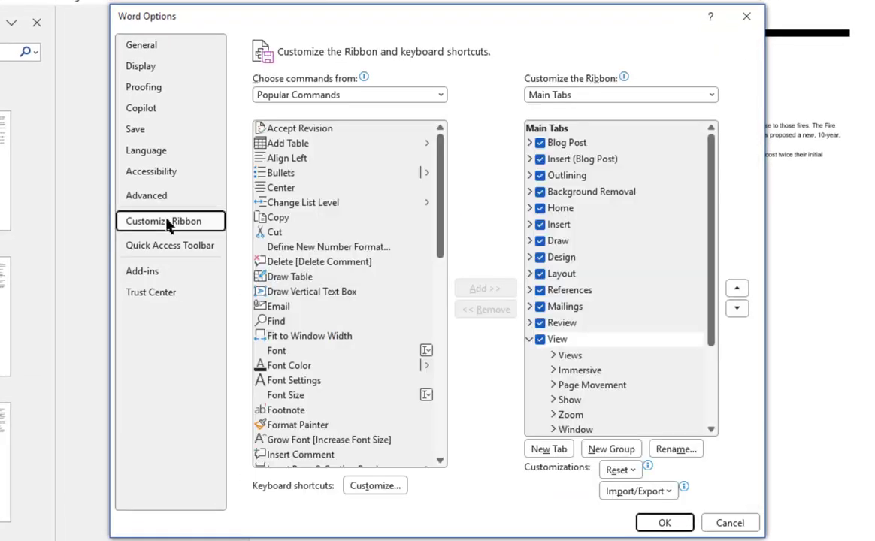
pyautogui.click(372, 486)
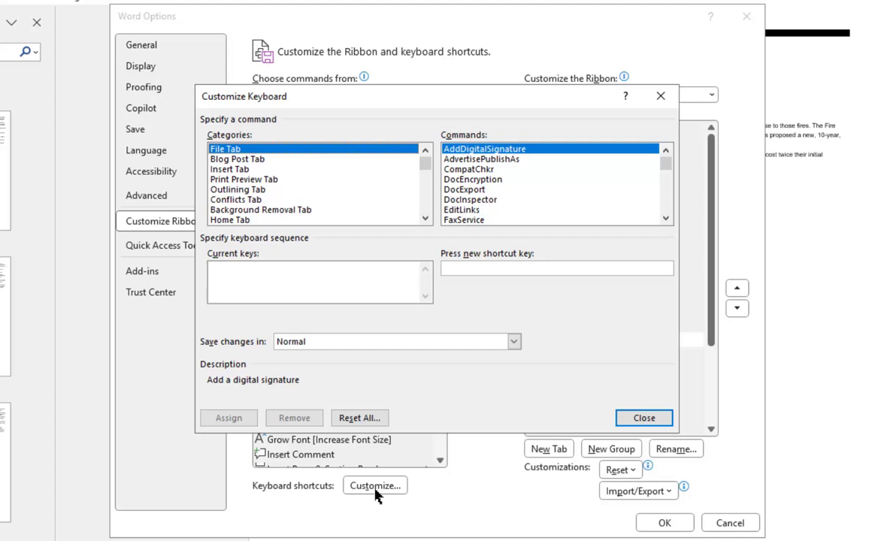
# Step: Show the Macros category among the customizable commands and enter Alt+End as the new shortcut key
pyautogui.moveTo(426, 164); pyautogui.dragTo(420, 240)
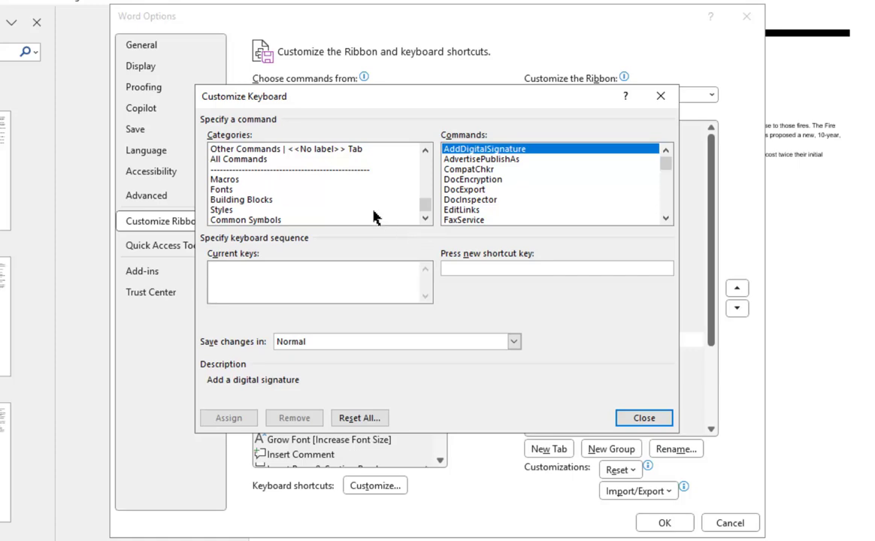
pyautogui.click(282, 182)
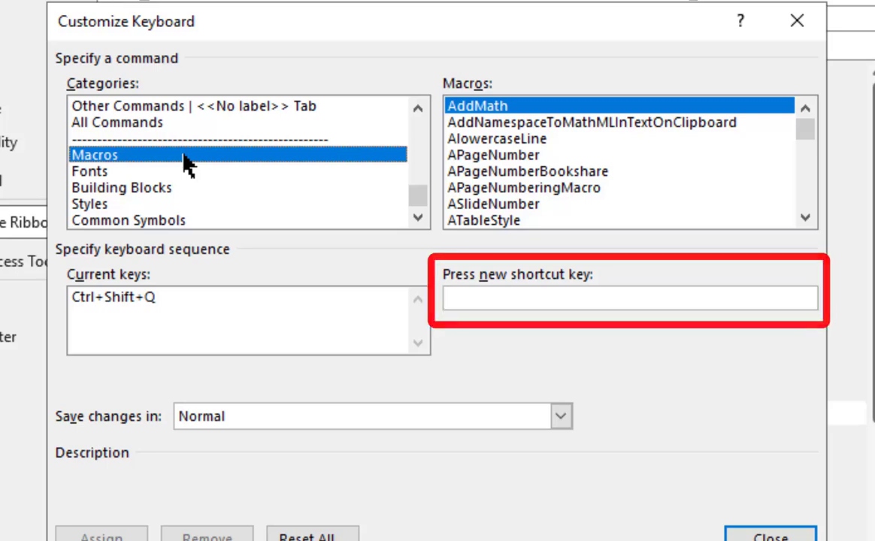
pyautogui.click(596, 300)
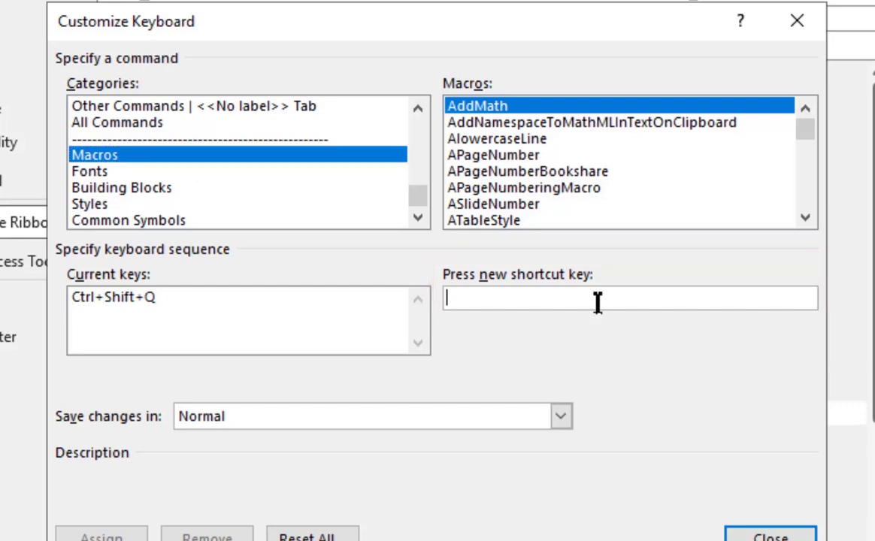
pyautogui.hotkey('alt', 'End')
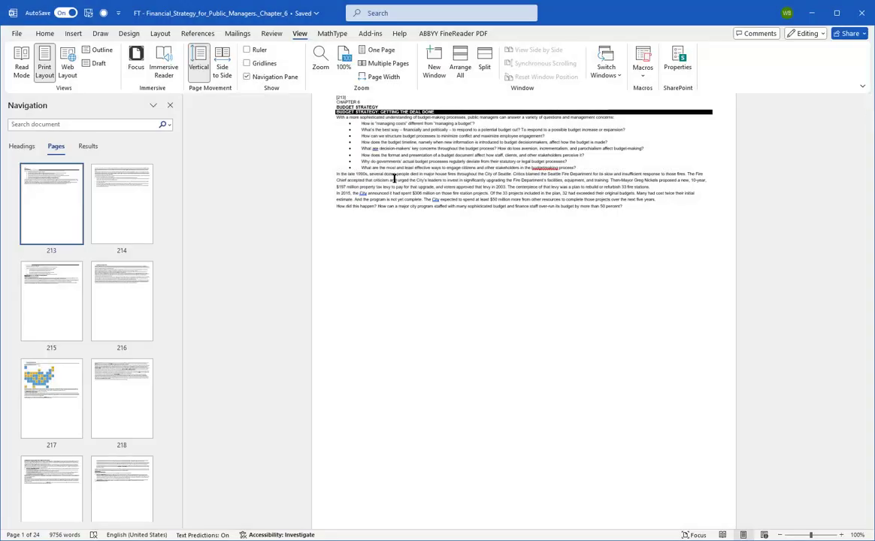
# Step: Try the page-numbering macro at the start of page 214 and delete the bracketed number it inserts
pyautogui.click(112, 197)
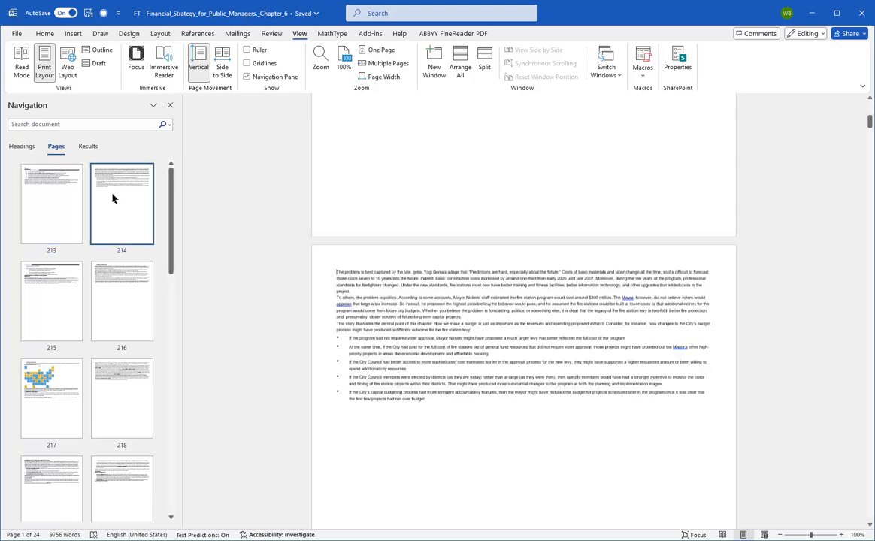
pyautogui.hotkey('alt', 'p')
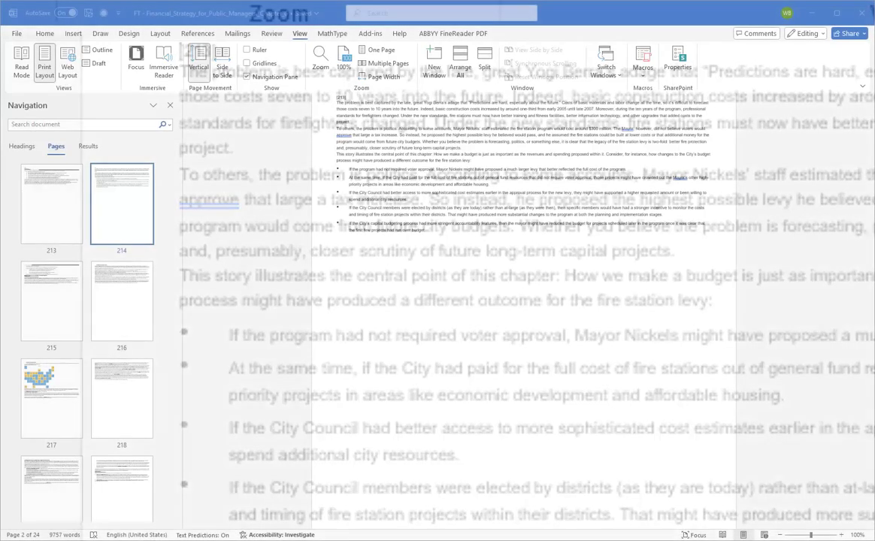
pyautogui.click(315, 100)
pyautogui.press('Delete')
# Step: Insert a page break before the text on page 214 and go to the start of page 215
pyautogui.hotkey('ctrl', 'Return')
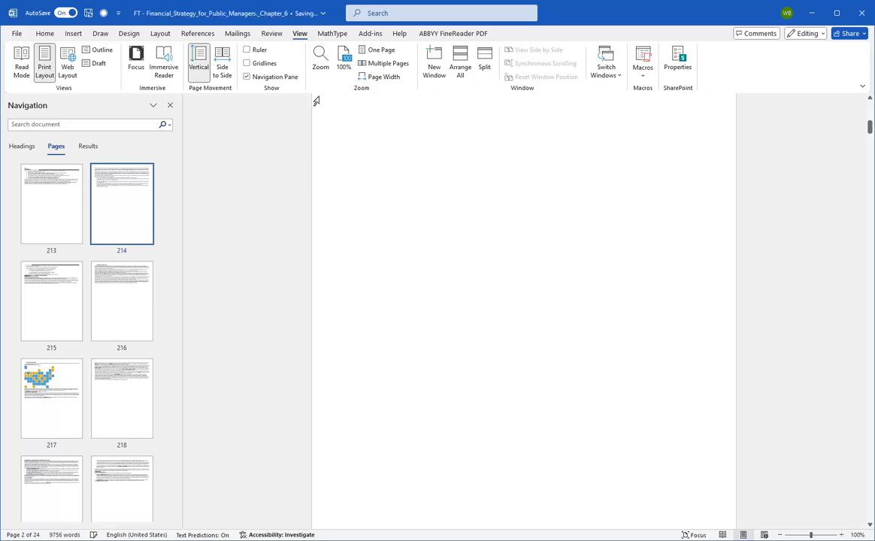
pyautogui.click(132, 201)
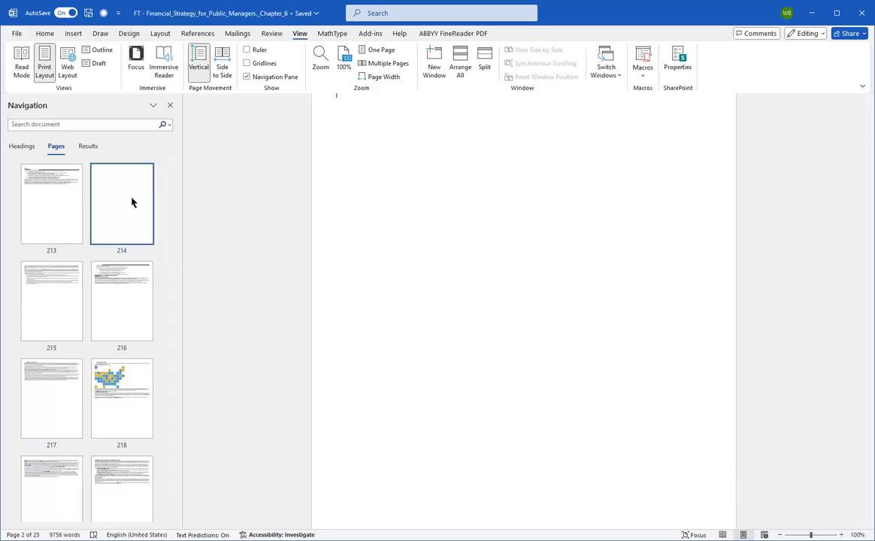
pyautogui.click(39, 327)
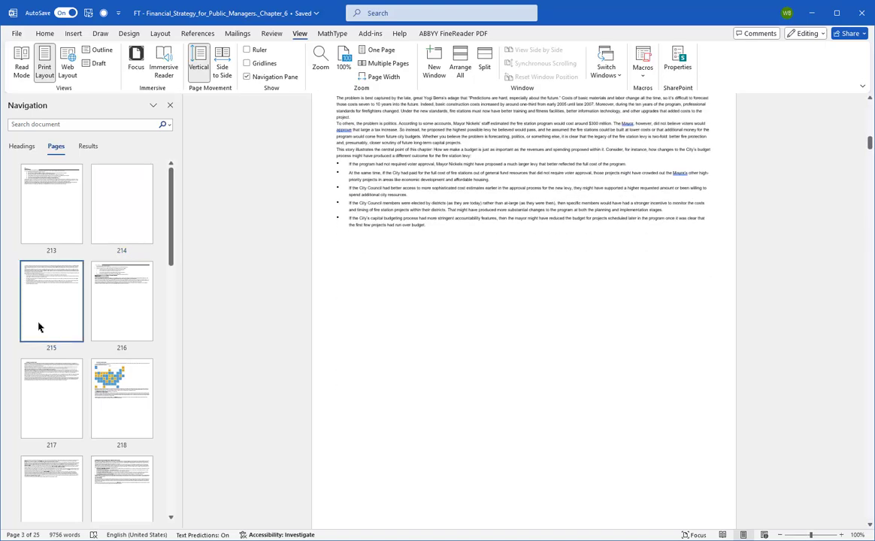
# Step: Run the page-numbering macro on every page from page 215 to the end of the document
pyautogui.press('pagedown')
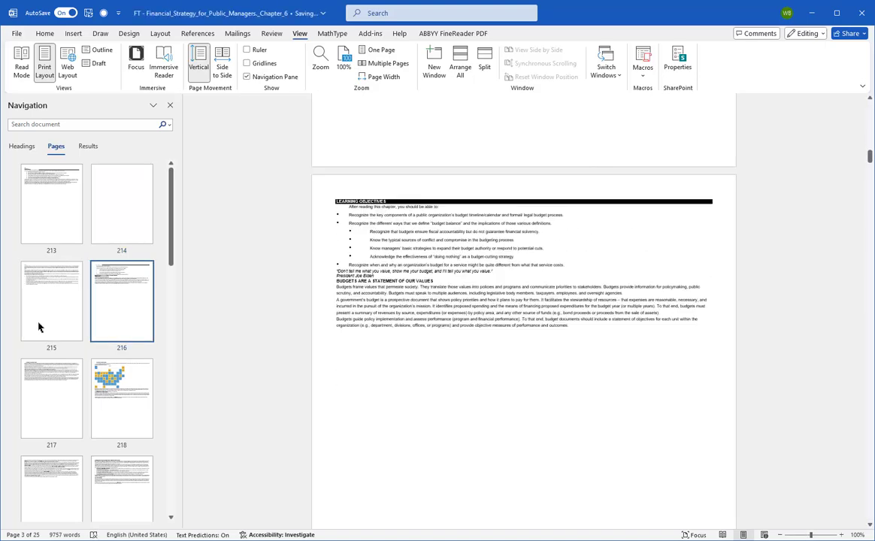
pyautogui.click(39, 327)
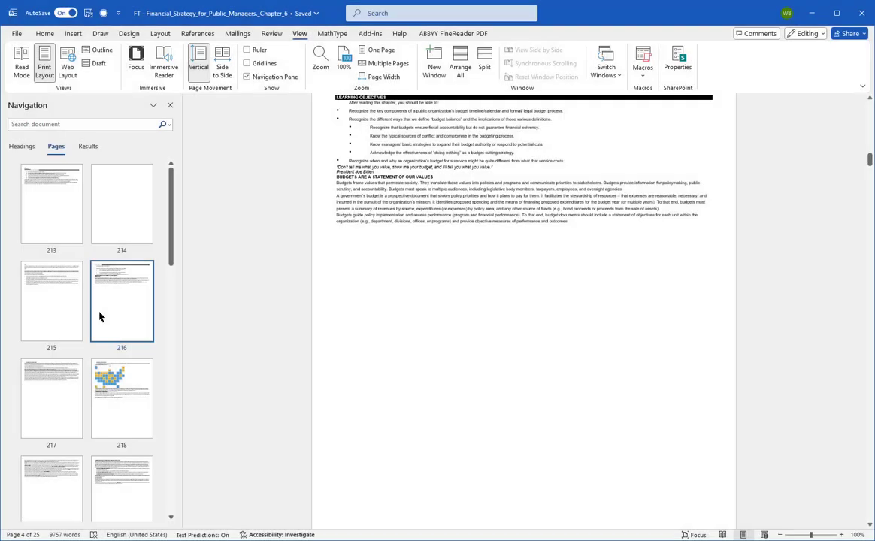
pyautogui.hotkey('ctrl', 'pagedown')
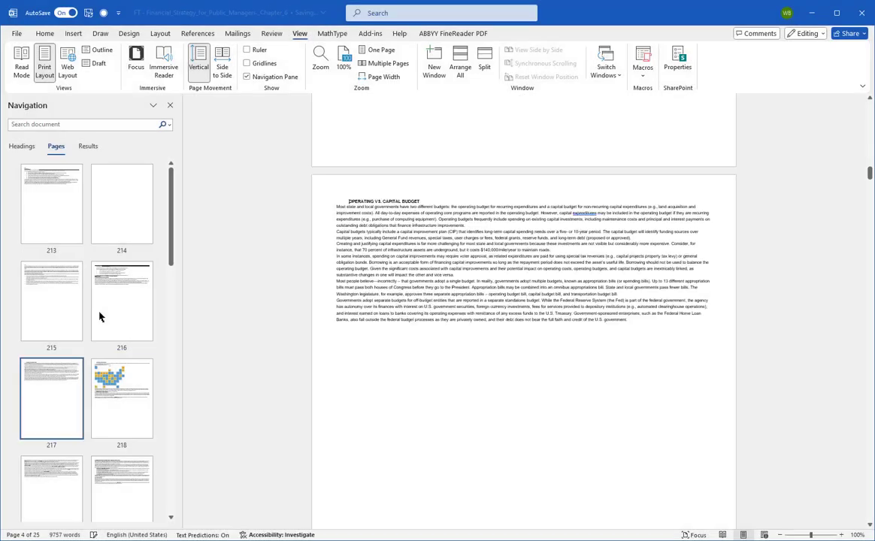
pyautogui.hotkey('ctrl', 'pagedown')
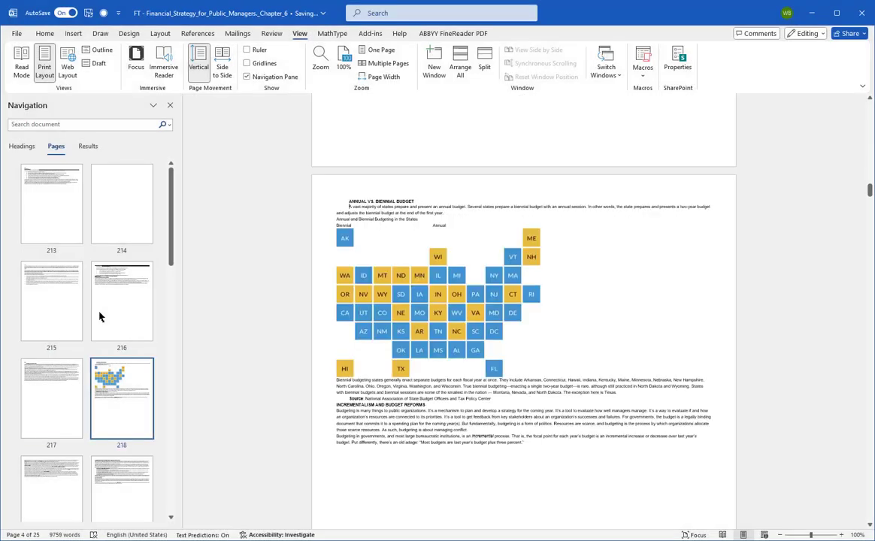
pyautogui.hotkey('ctrl', 'pagedown')
pyautogui.hotkey('ctrl', 'pagedown')
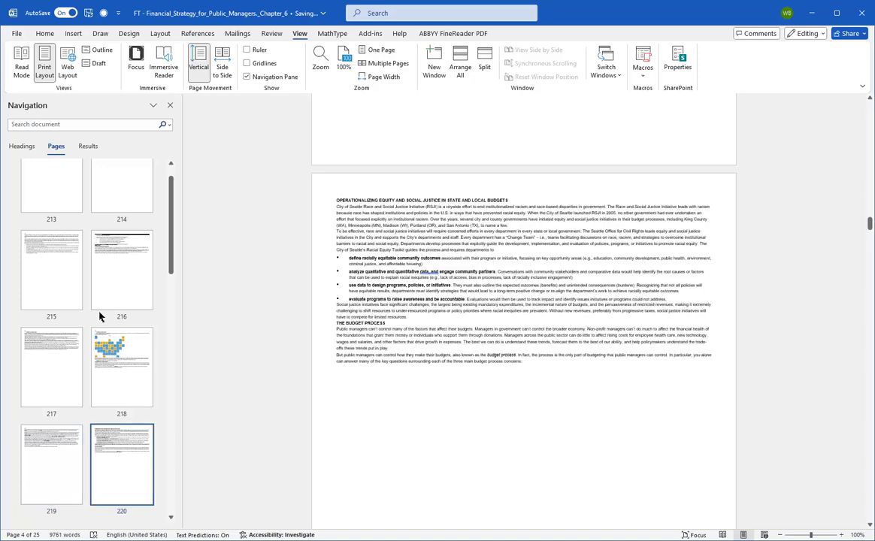
pyautogui.hotkey('ctrl', 'pagedown')
pyautogui.hotkey('ctrl', 'pagedown')
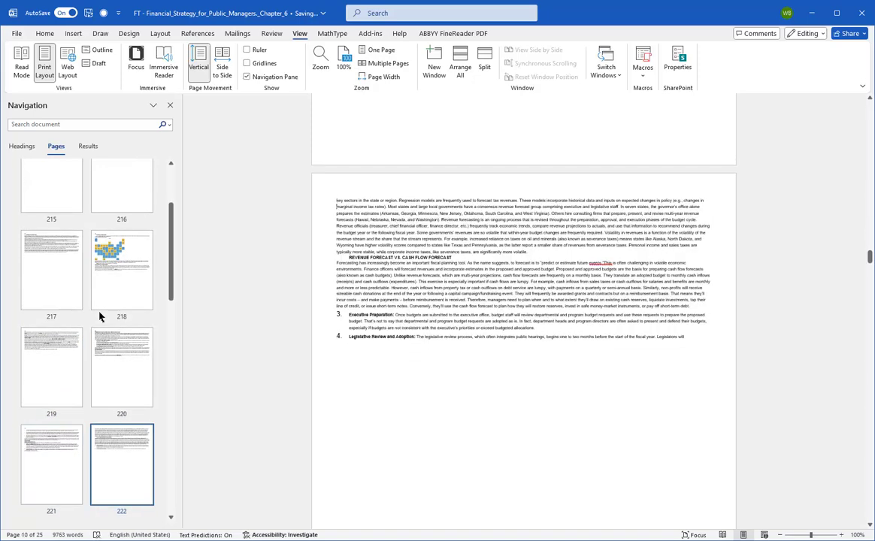
pyautogui.hotkey('ctrl', 'pagedown')
pyautogui.hotkey('ctrl', 'pagedown')
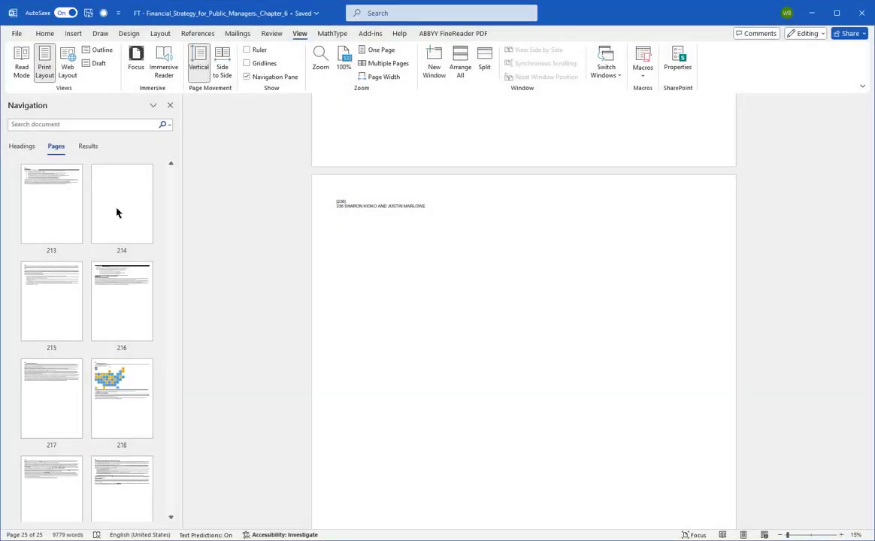
# Step: Remove the blank page 214 and check the bracketed numbers at the top of pages 214 to 222
pyautogui.click(116, 214)
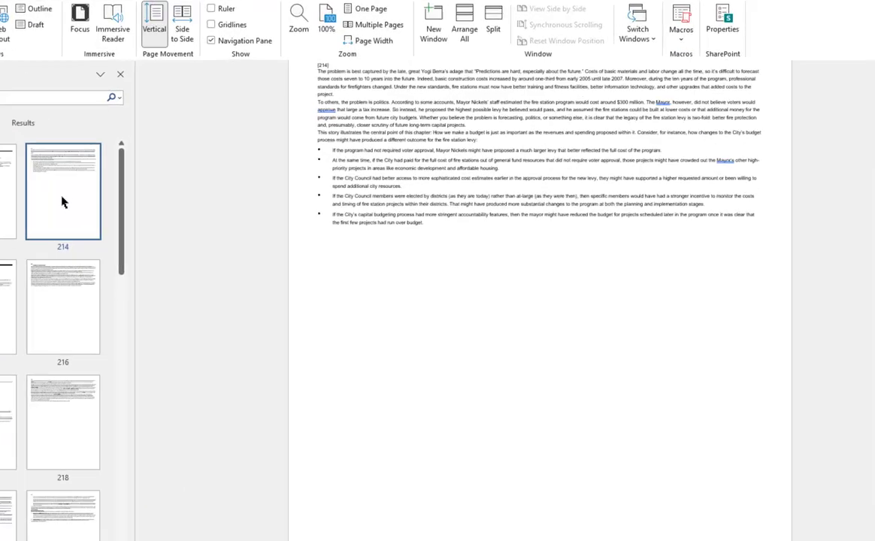
pyautogui.scroll(-10, 523, 308)
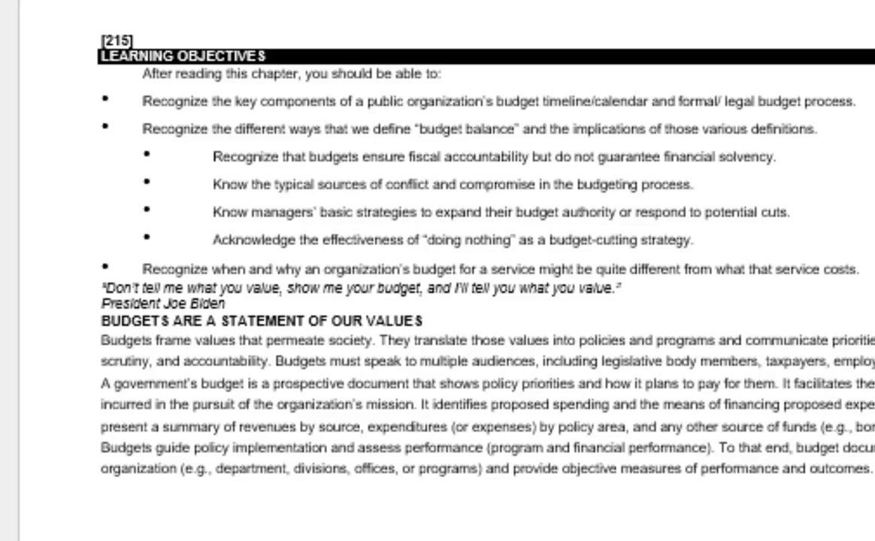
pyautogui.scroll(-5, 437, 301)
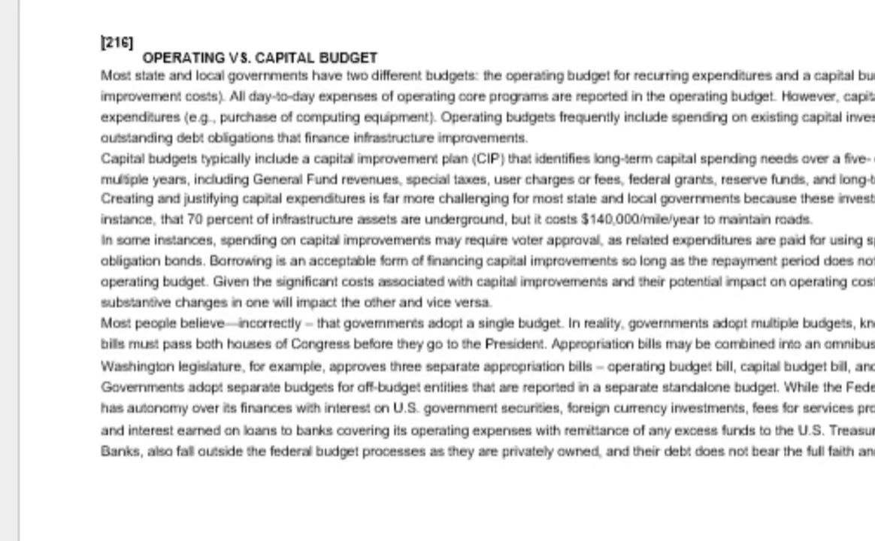
pyautogui.scroll(-5, 438, 300)
pyautogui.scroll(-10, 437, 301)
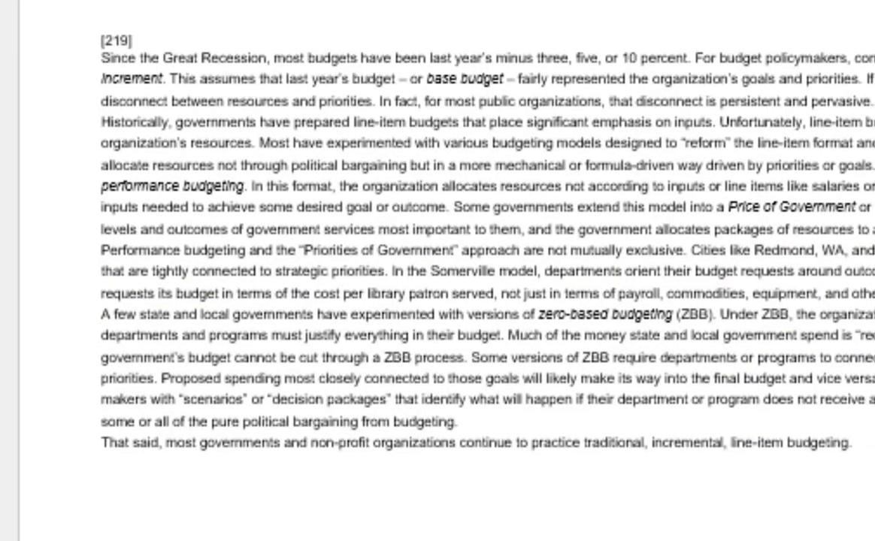
pyautogui.scroll(-10, 437, 300)
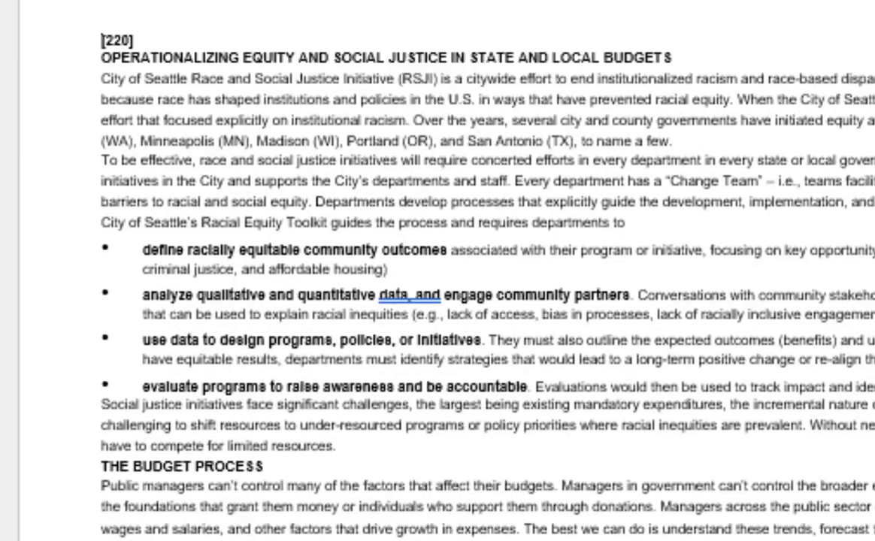
pyautogui.scroll(-10, 438, 300)
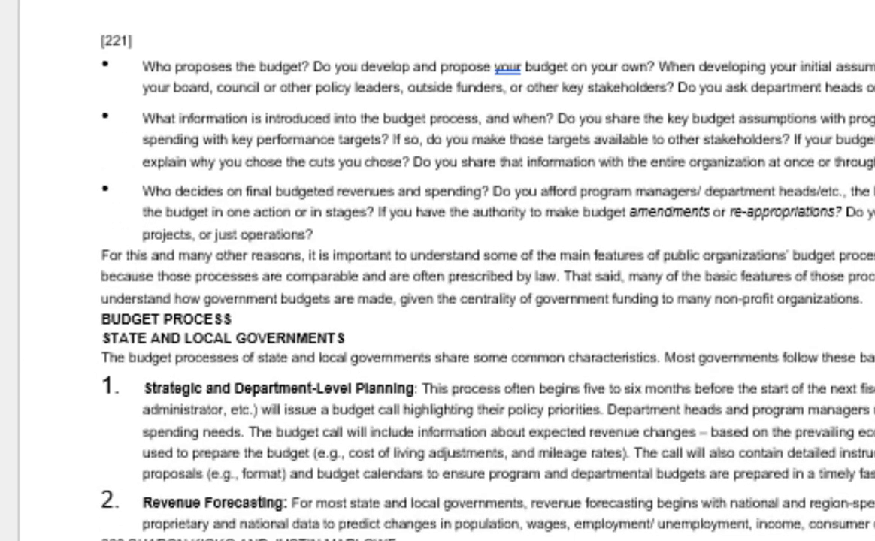
pyautogui.scroll(-10, 437, 301)
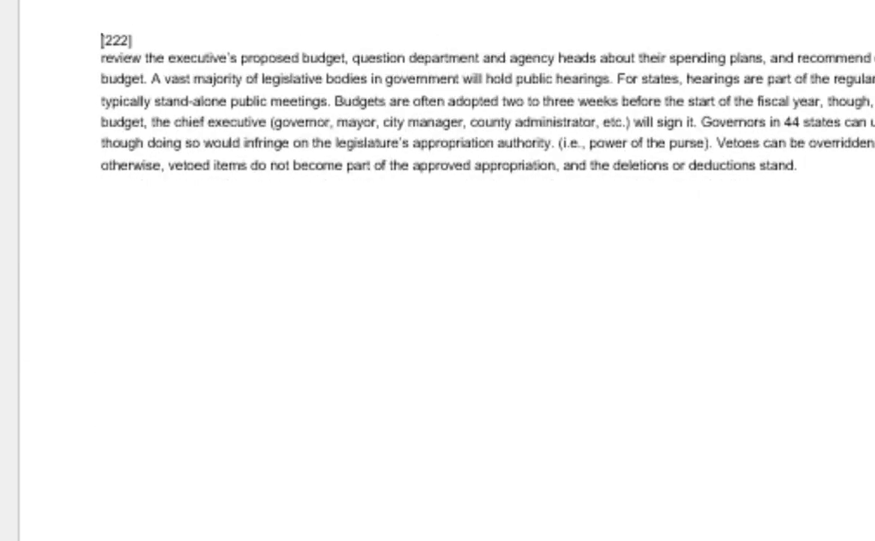